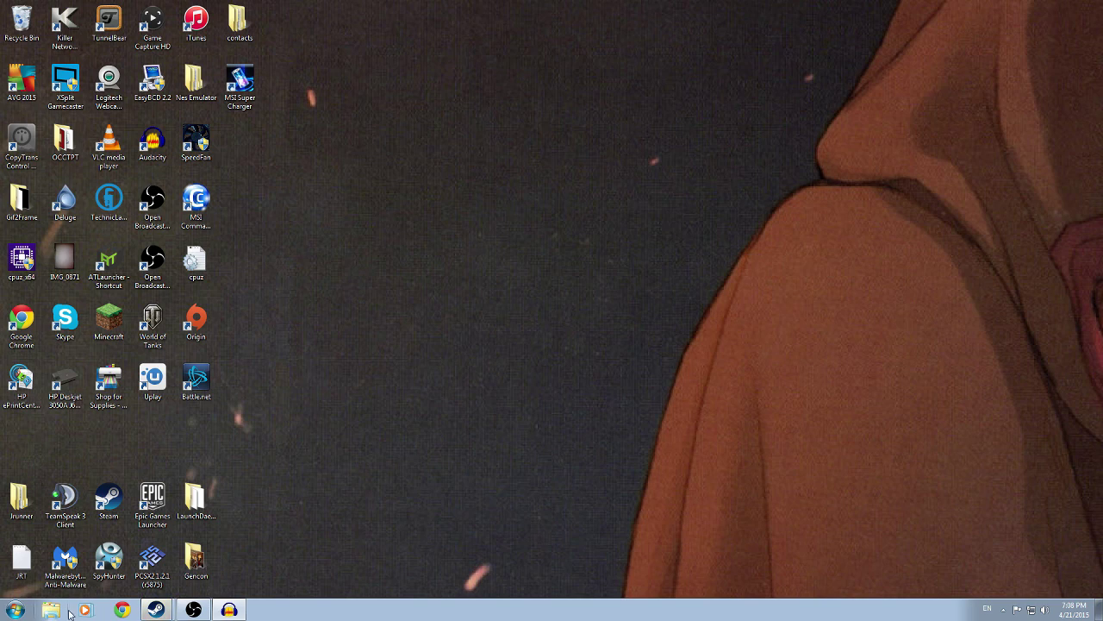
- Type 'amd' into a new browser tab, then minimize the browser
left_click(123, 609)
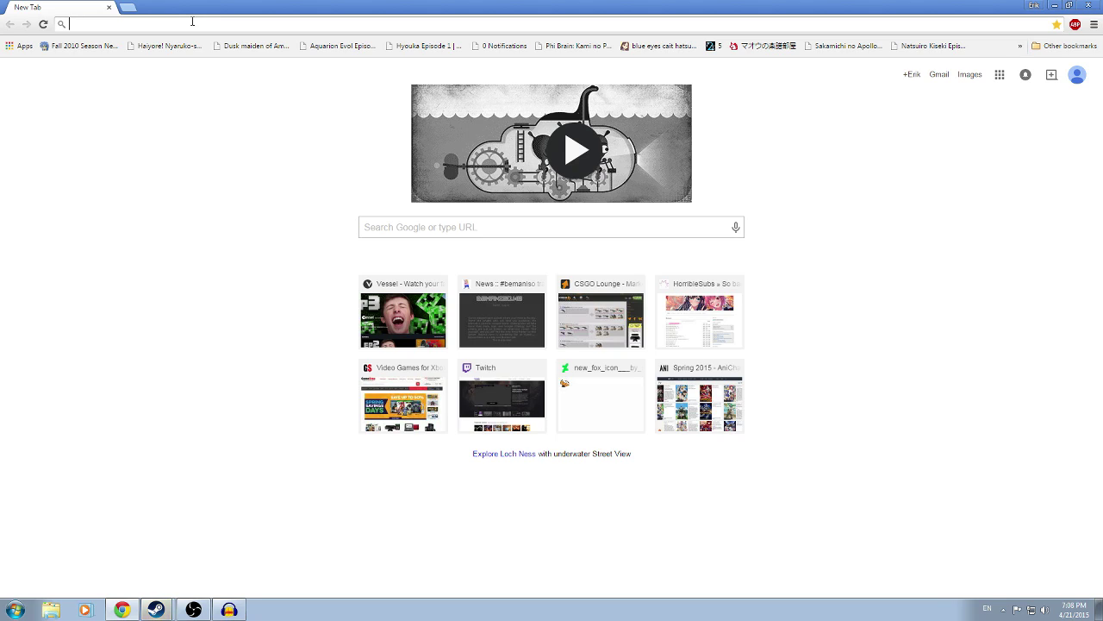
type("amd")
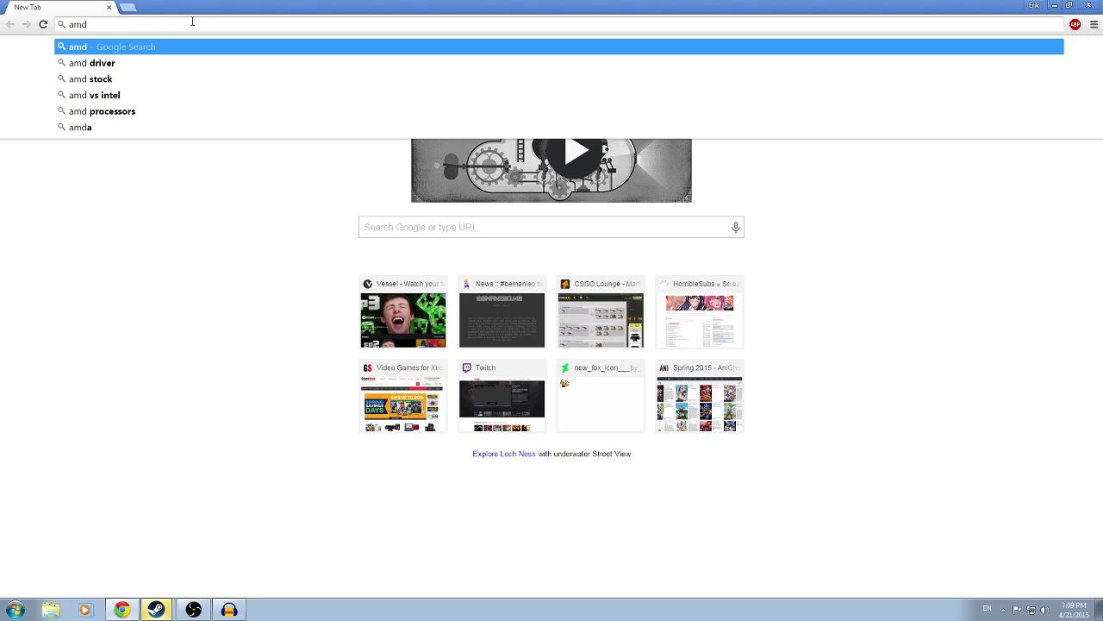
left_click(828, 291)
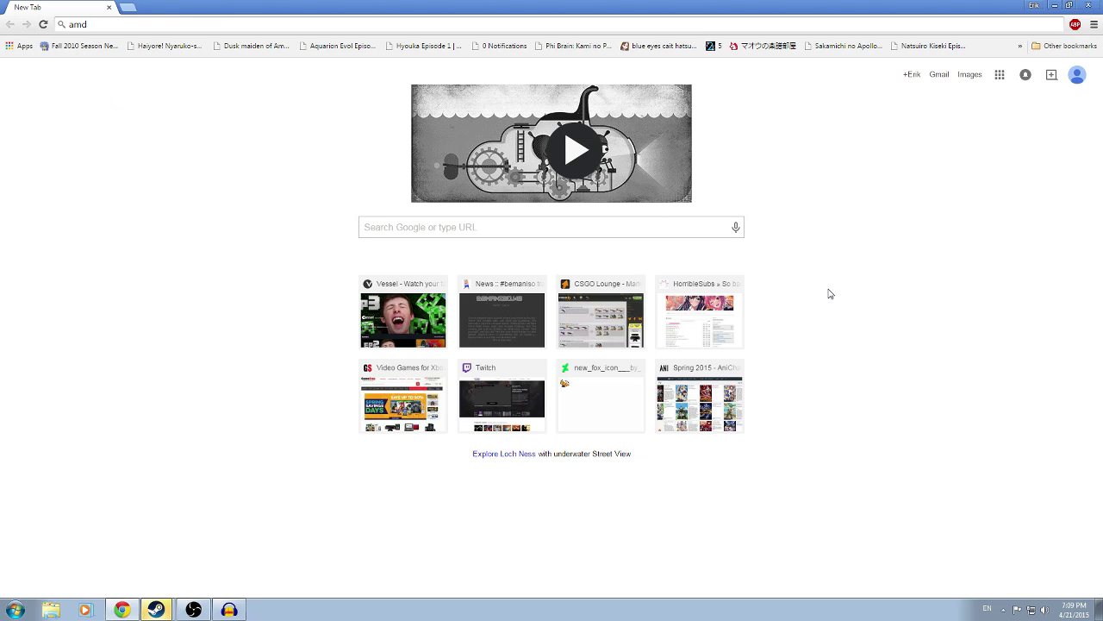
left_click(1070, 7)
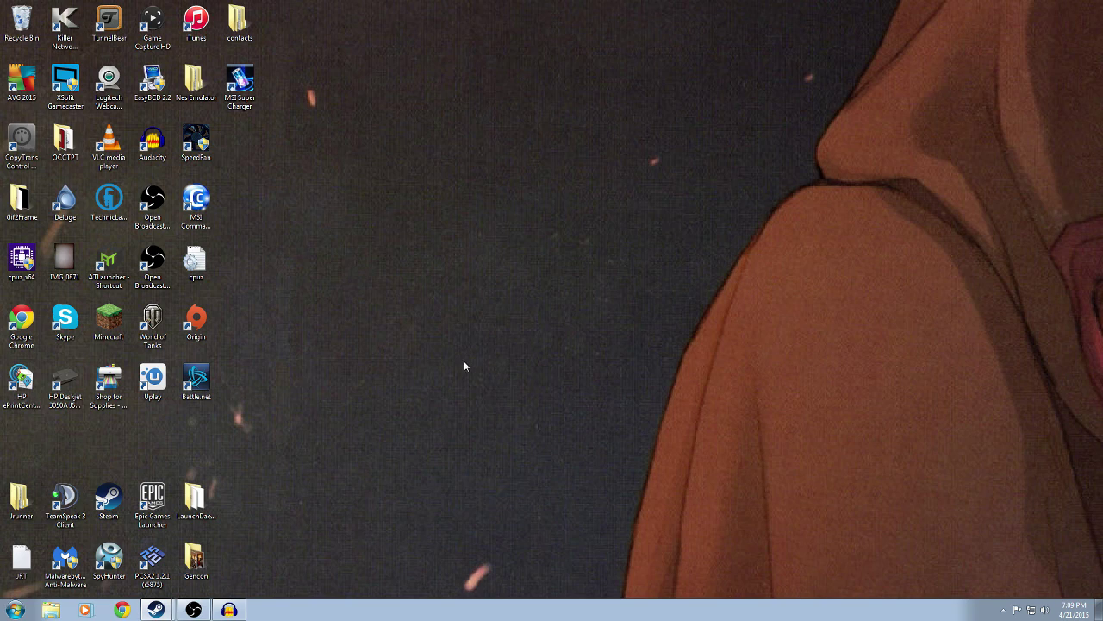
- Browse Killing Floor 2's local files from its Properties in the Steam library
left_click(155, 609)
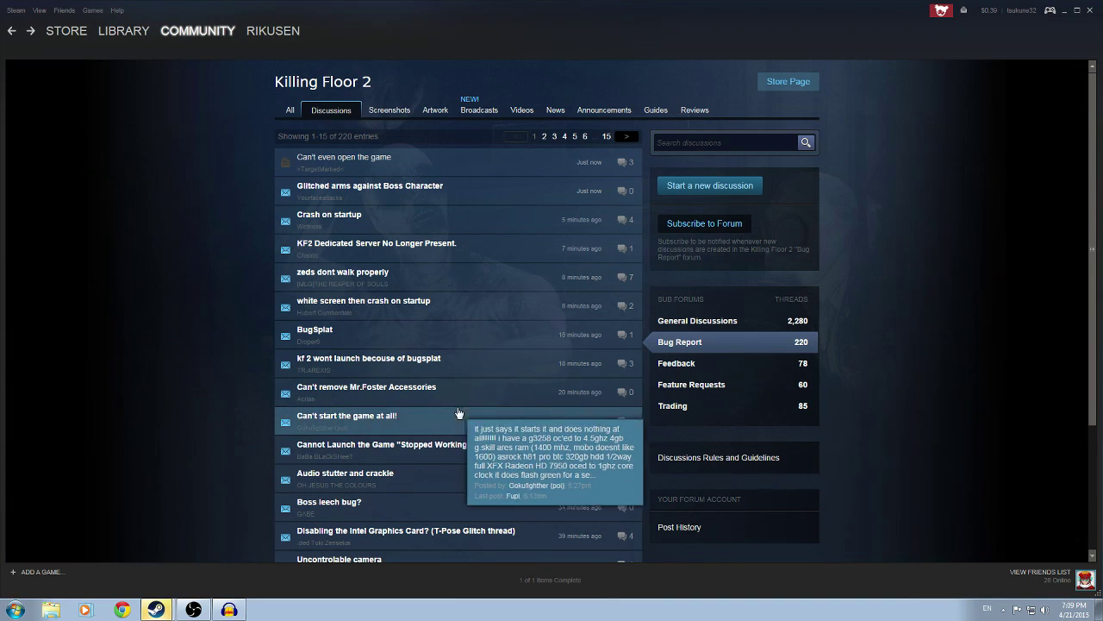
left_click(123, 30)
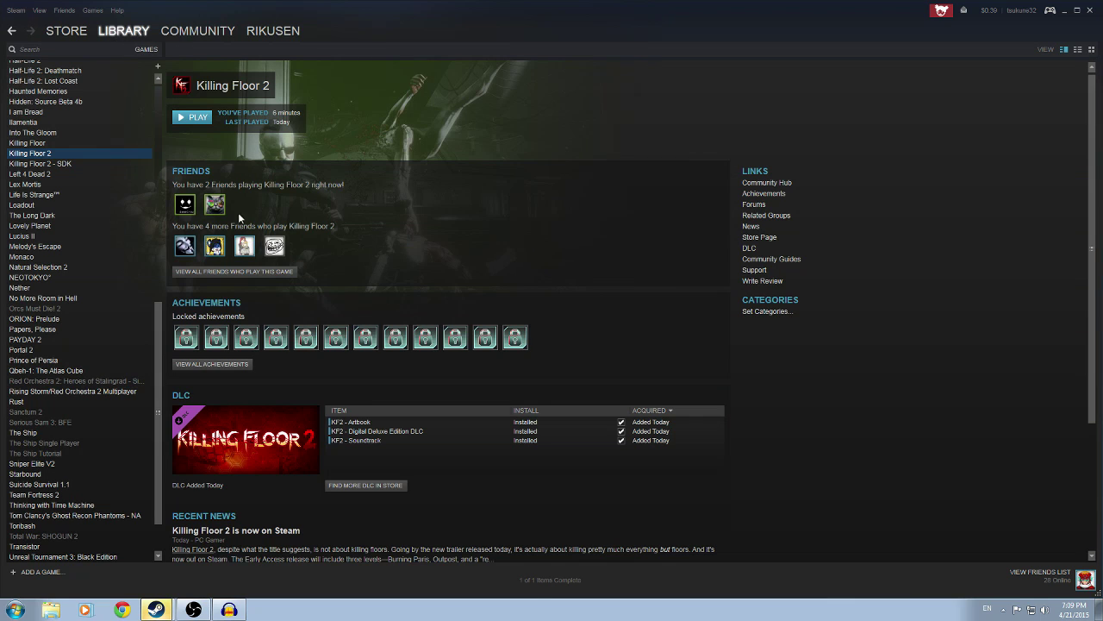
right_click(39, 158)
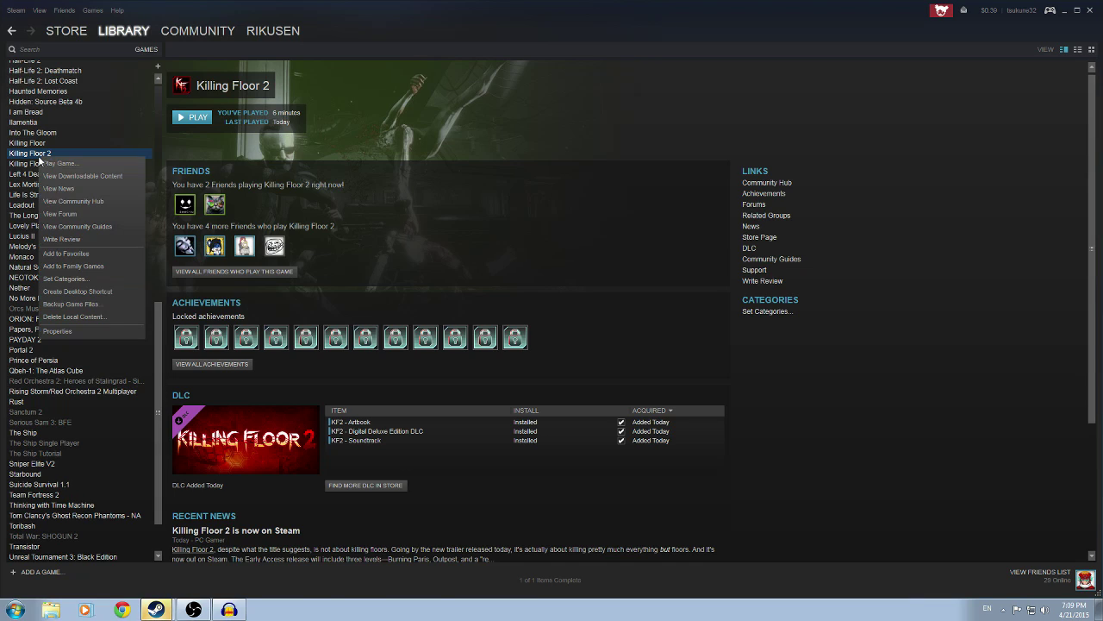
left_click(82, 329)
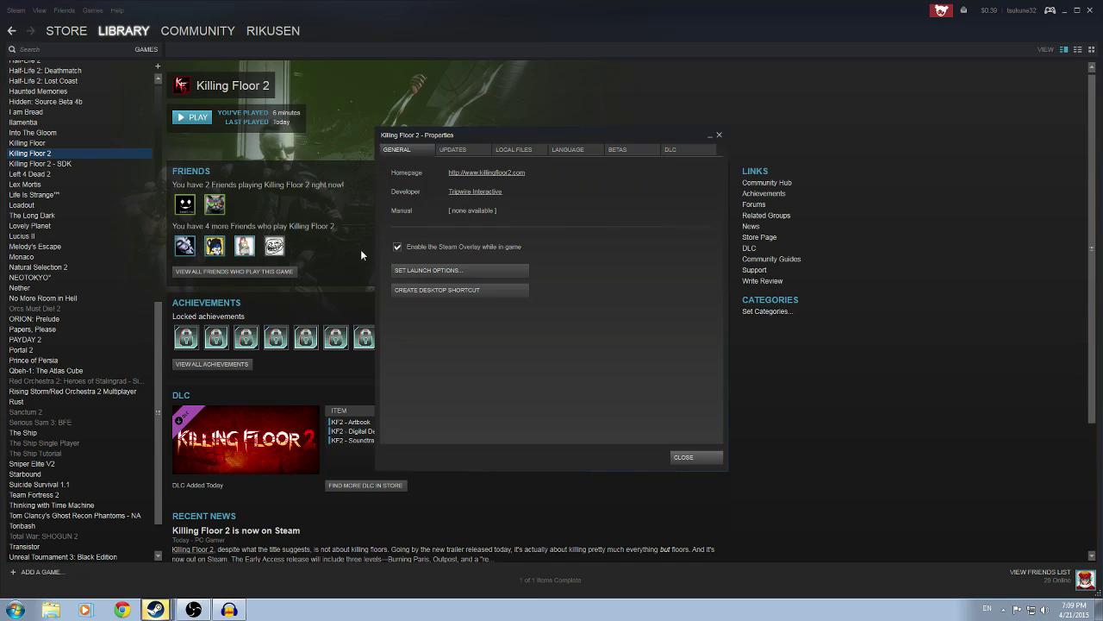
left_click(504, 148)
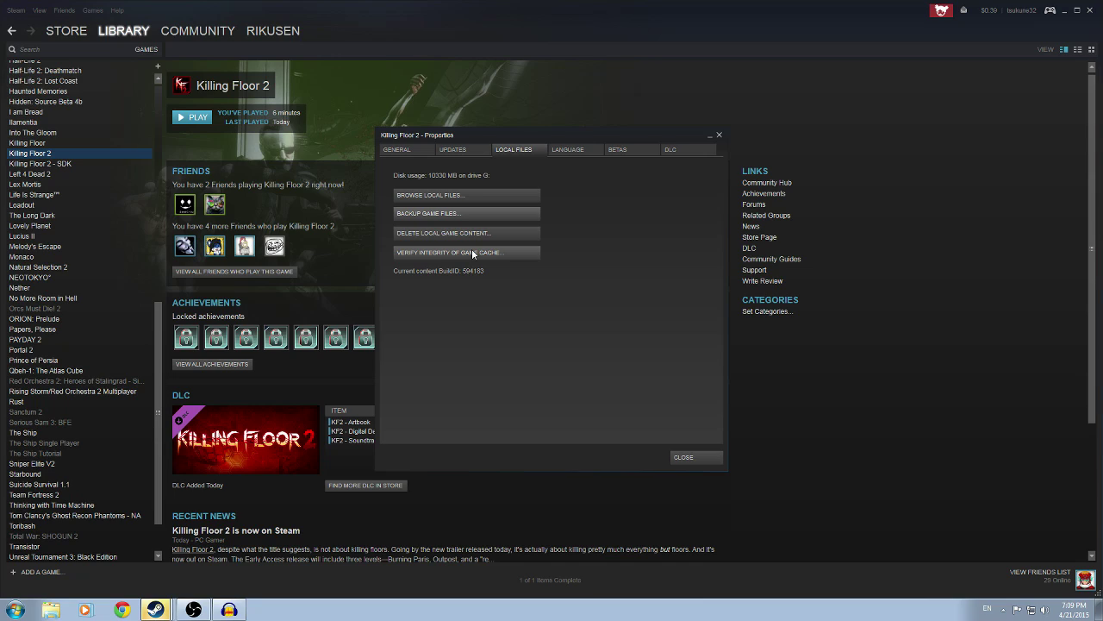
left_click(458, 195)
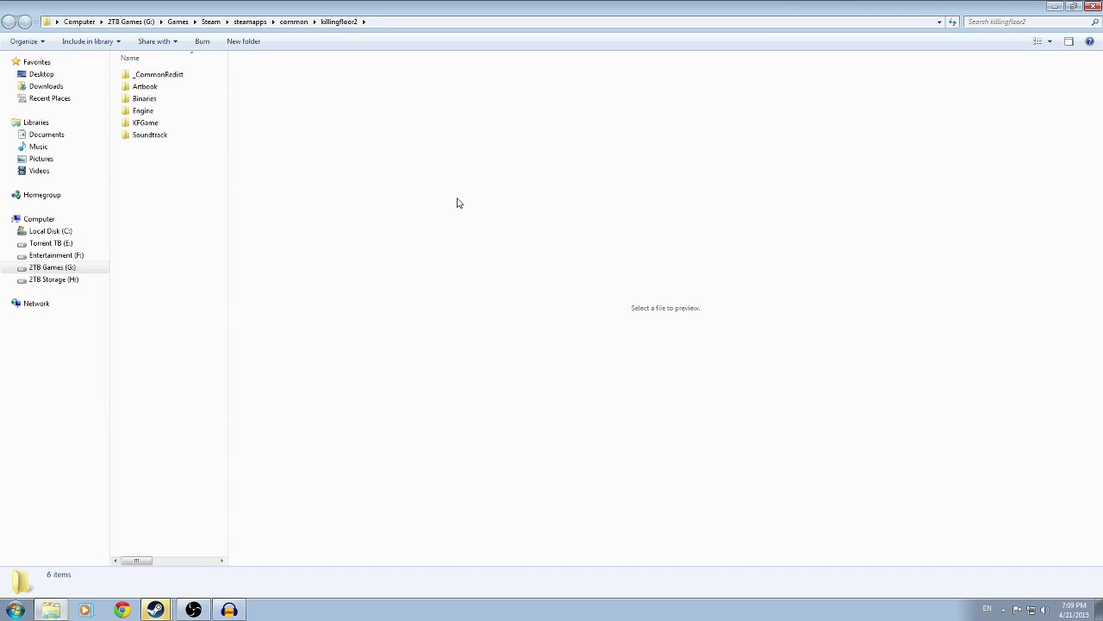
- Navigate into _CommonRedist\DirectX\Jun2010 to reach the DirectX setup
double_click(176, 76)
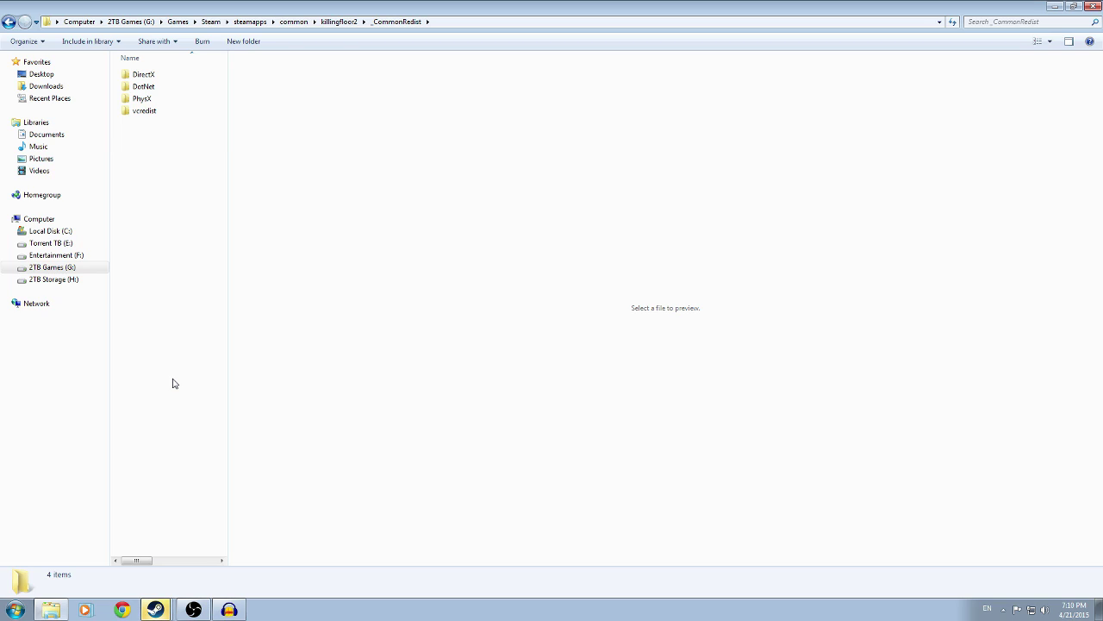
double_click(146, 77)
double_click(151, 77)
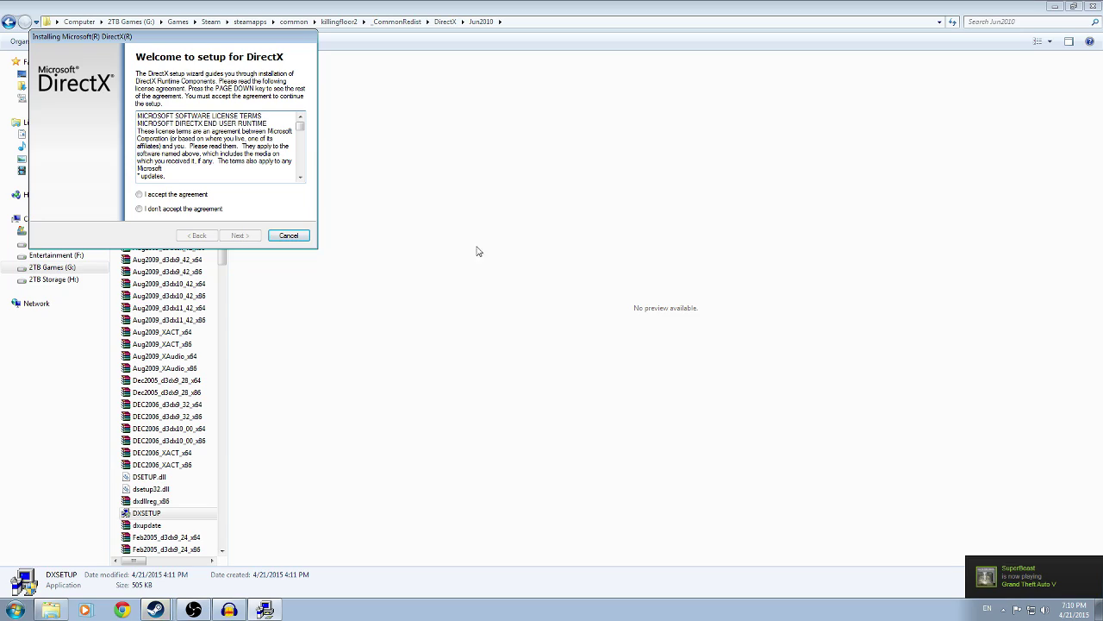
- Accept the DirectX licence, install the runtime components, and return to _CommonRedist
left_click(195, 196)
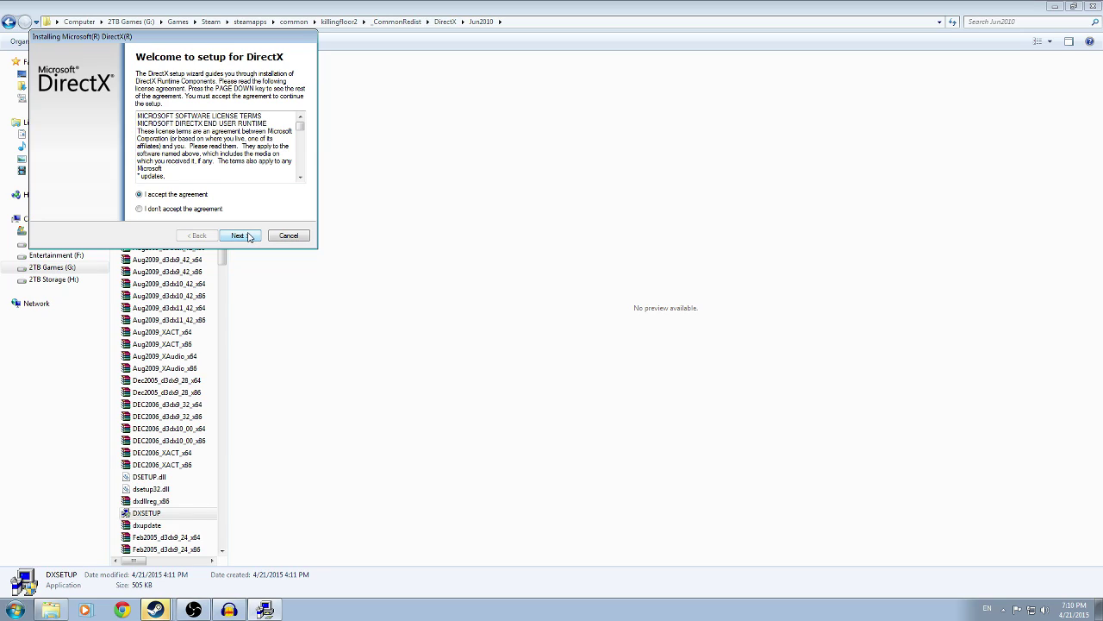
left_click(249, 236)
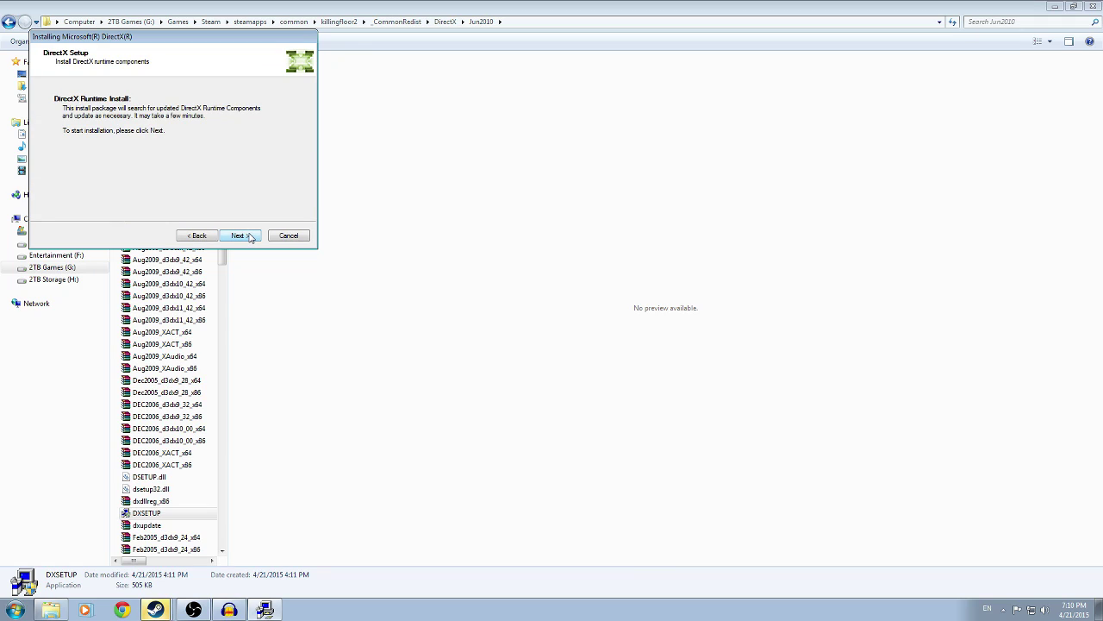
left_click(250, 236)
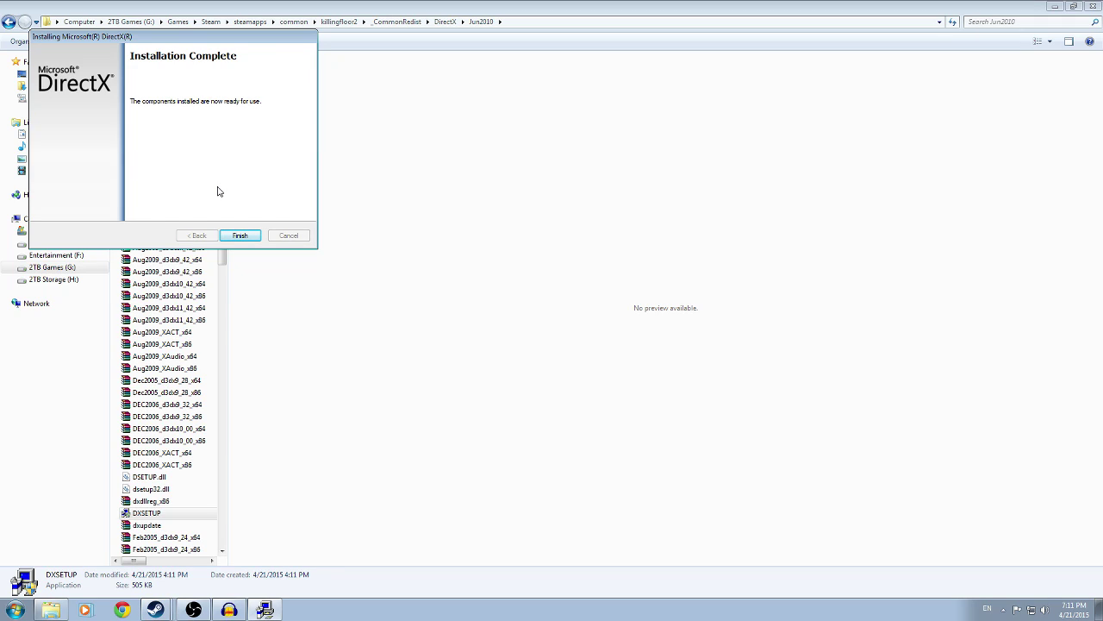
left_click(251, 235)
left_click(181, 344)
key("BackSpace")
key("BackSpace")
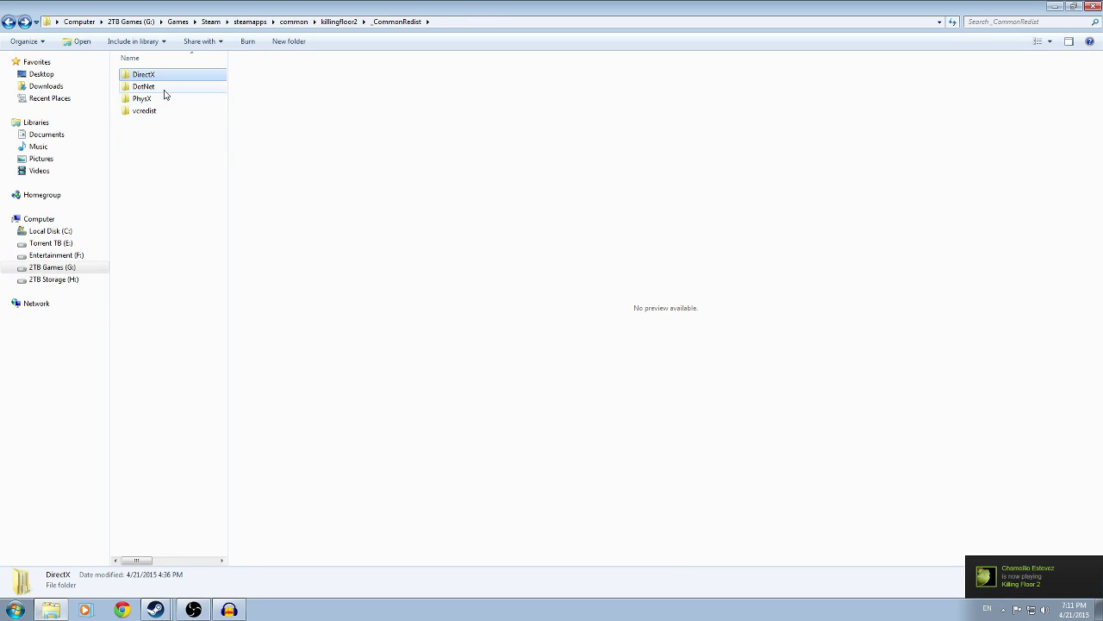
double_click(159, 88)
left_click(153, 76)
double_click(154, 76)
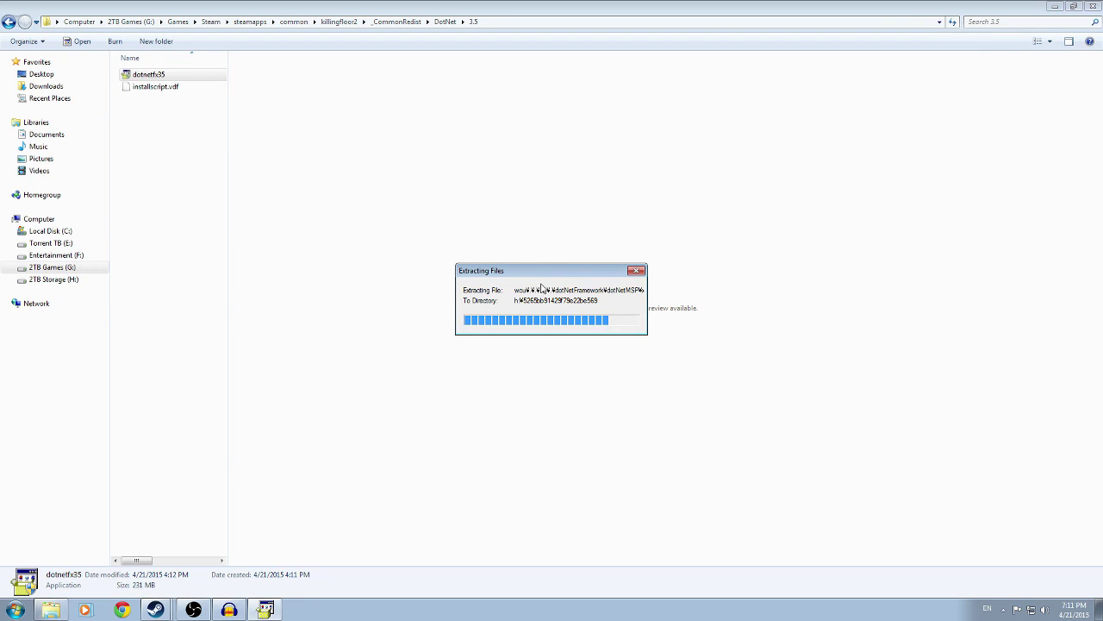
left_click(158, 219)
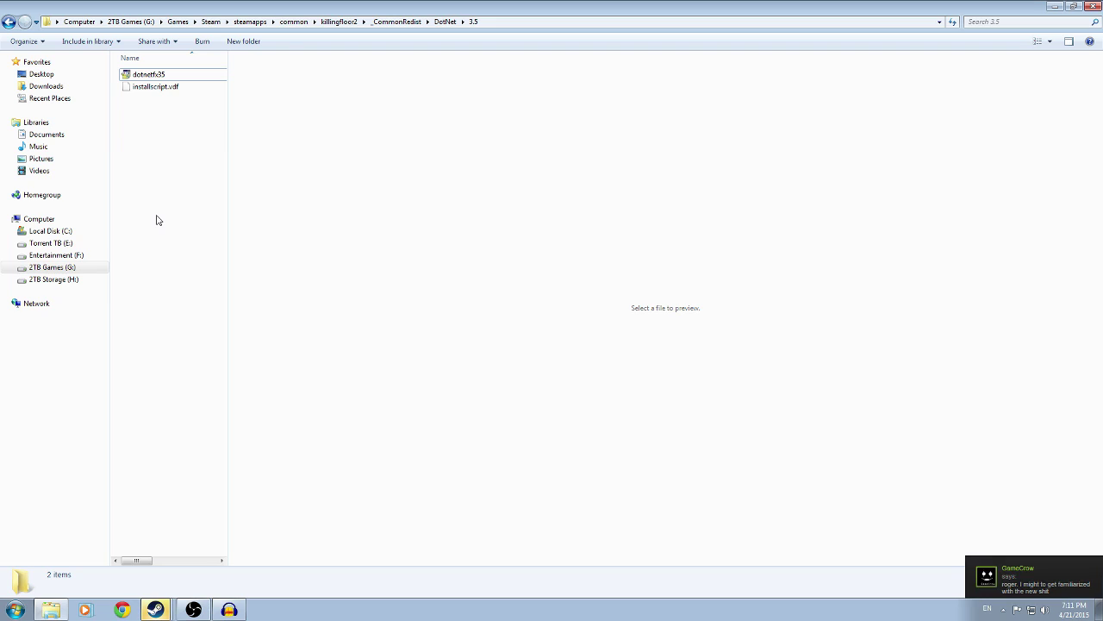
key("BackSpace")
key("BackSpace")
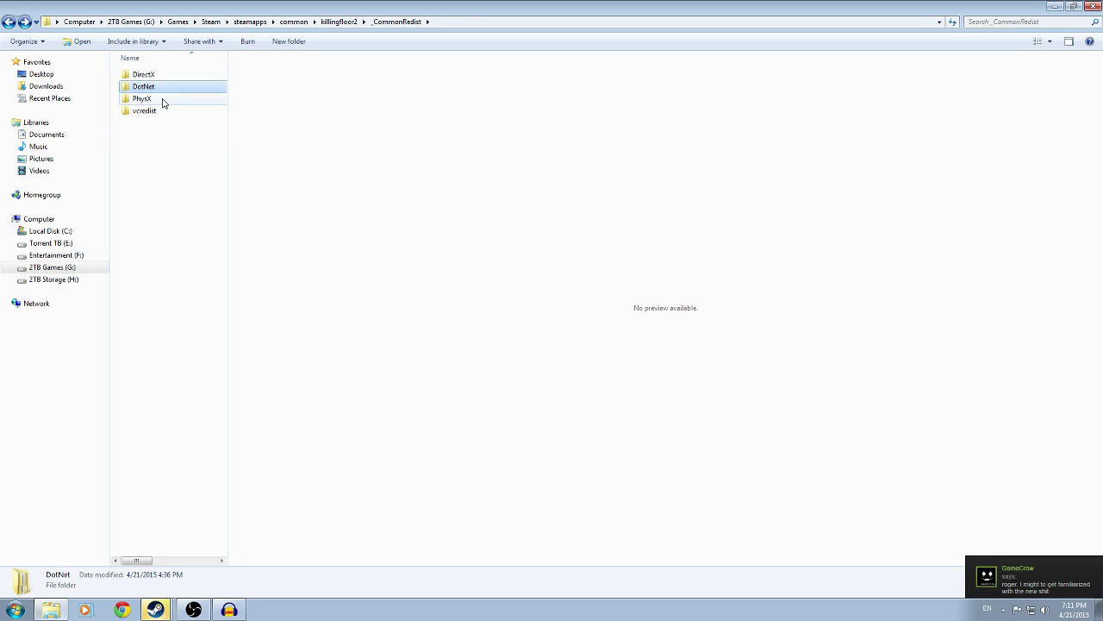
double_click(163, 101)
- Run the PhysX installer, exit its maintenance setup unchanged, and go back one folder
double_click(146, 74)
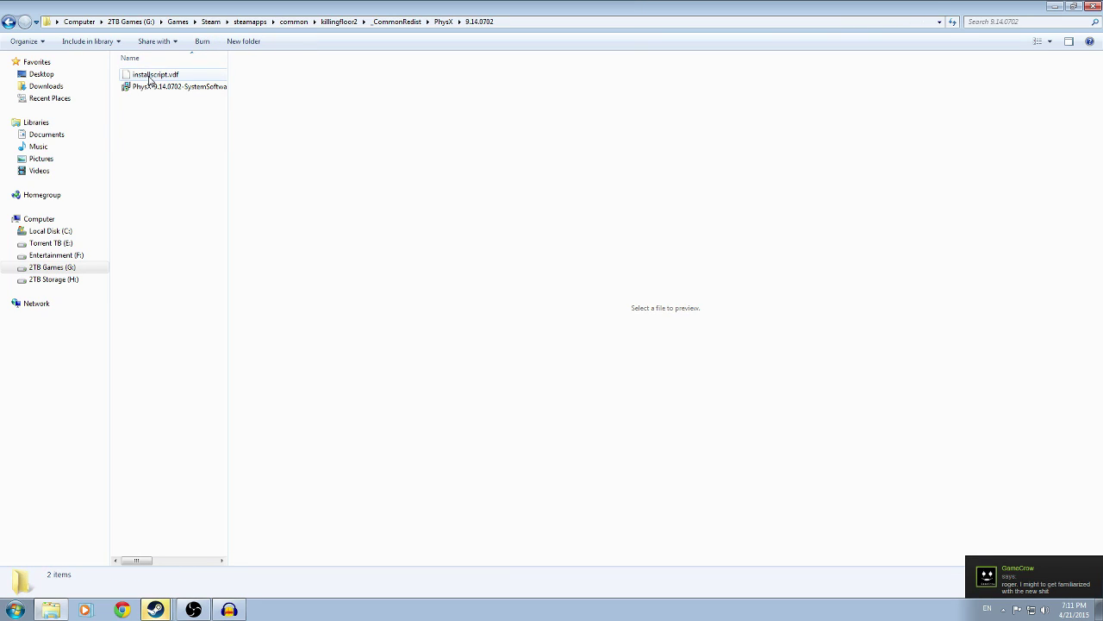
double_click(160, 86)
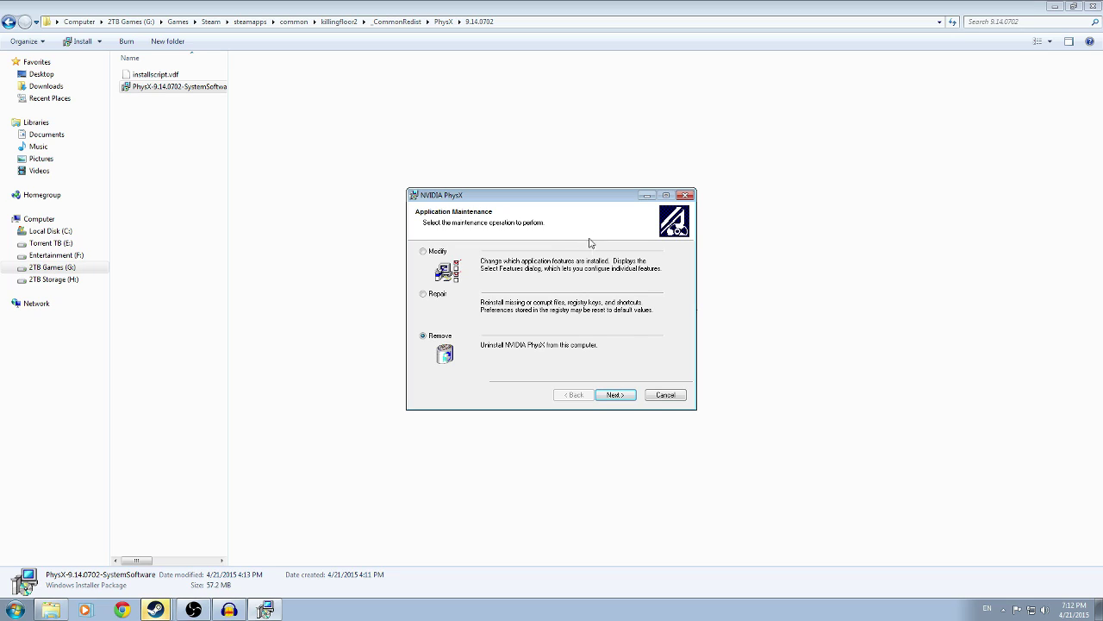
left_click(674, 395)
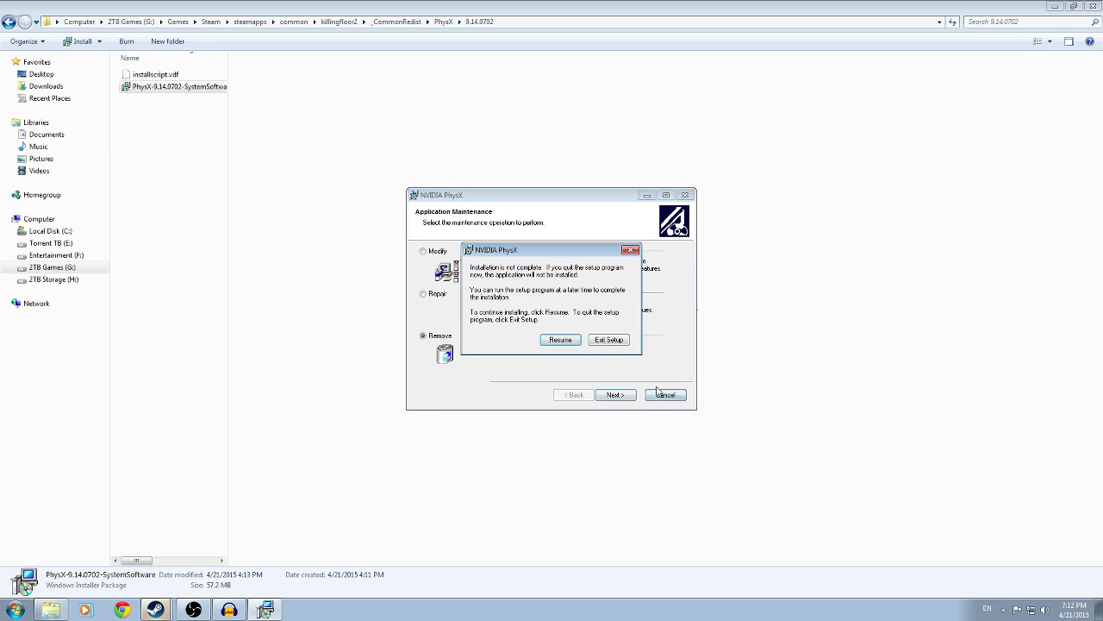
left_click(611, 337)
key("BackSpace")
key("BackSpace")
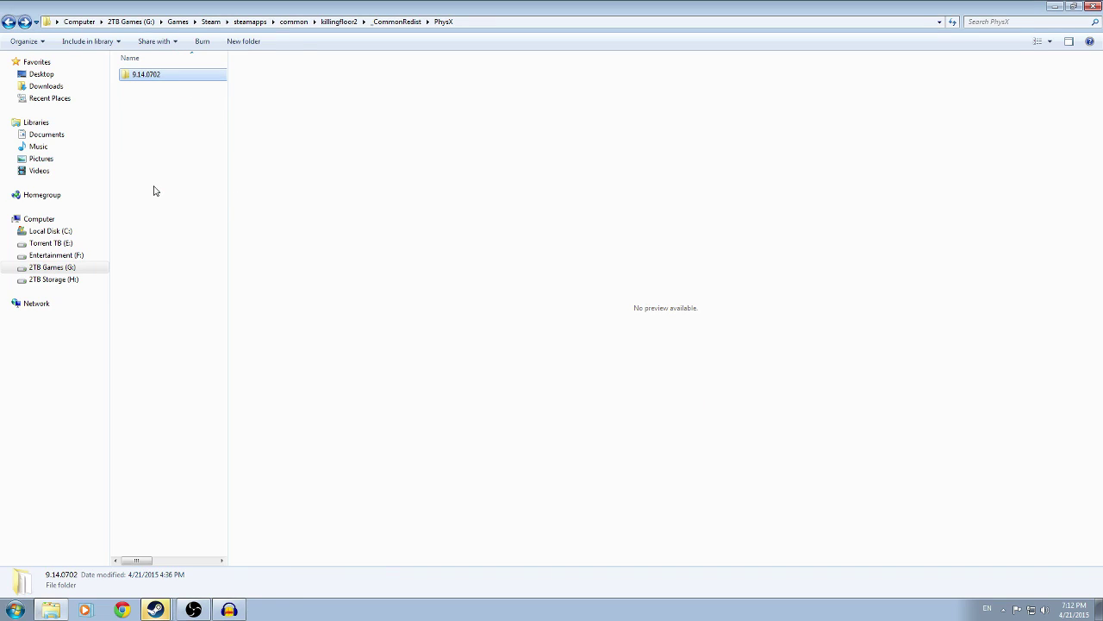
- Open vcredist\2010, check vcredist_x86 and vcredist_x64 details, and launch the setup
double_click(152, 114)
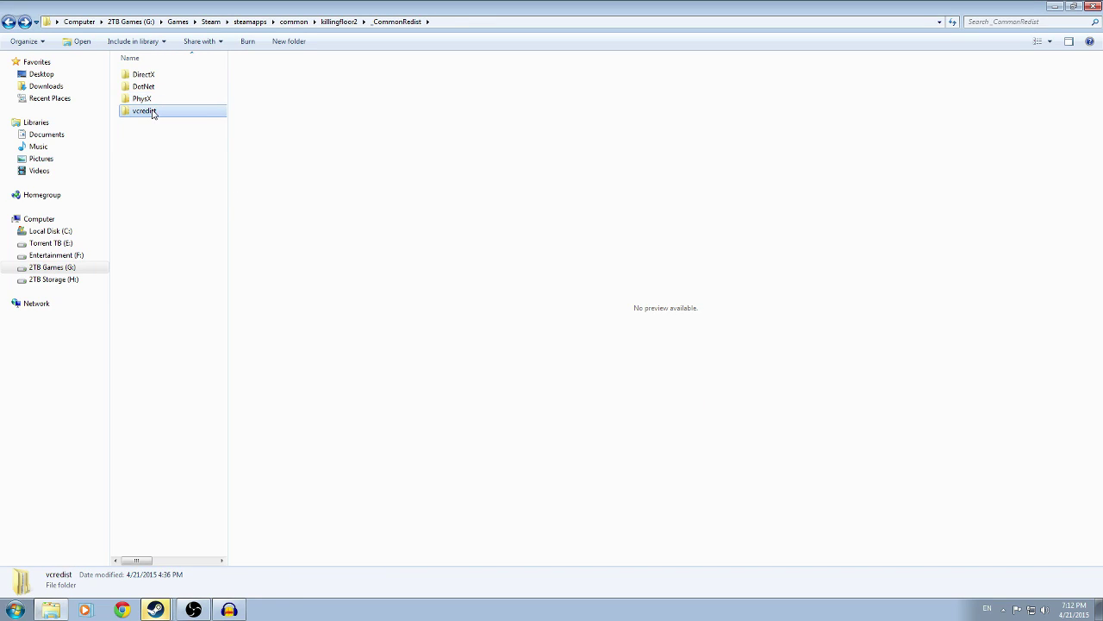
left_click(141, 81)
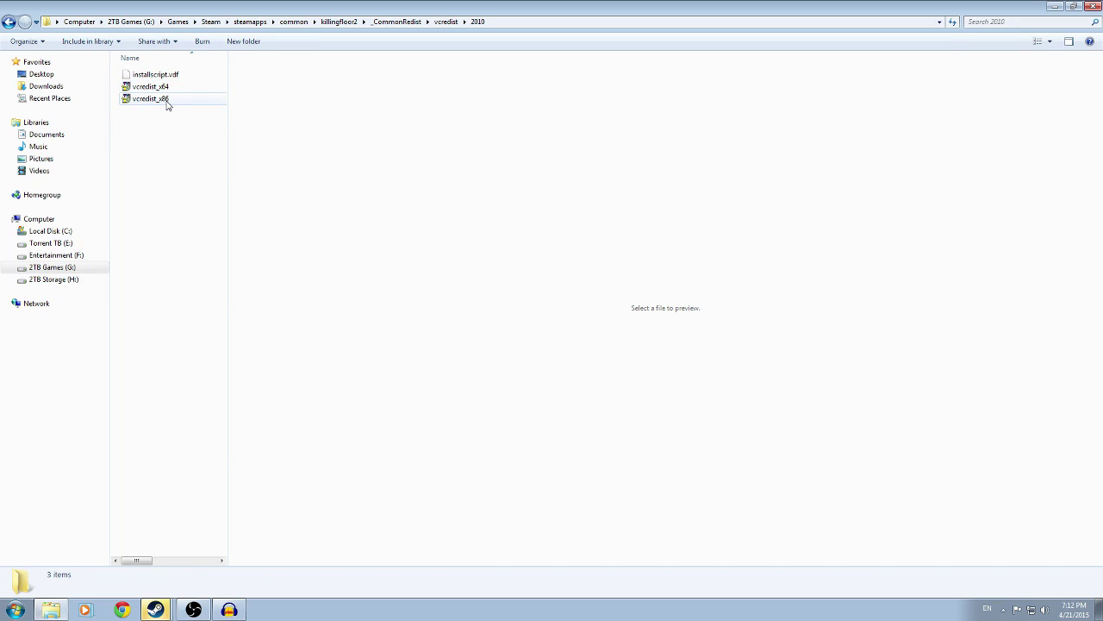
left_click(151, 98)
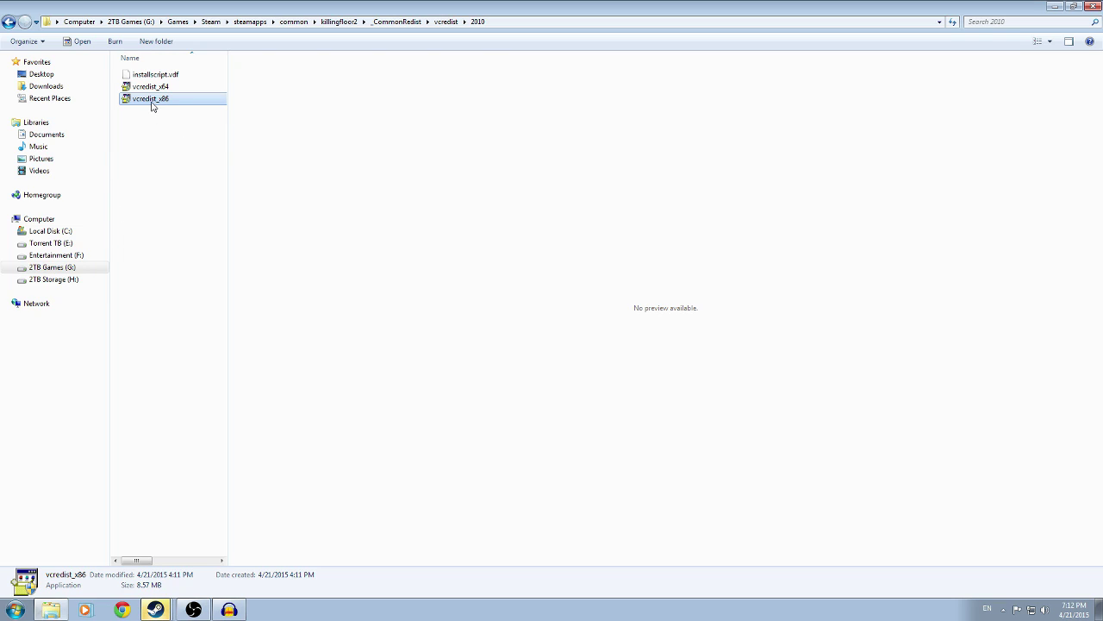
left_click(176, 89)
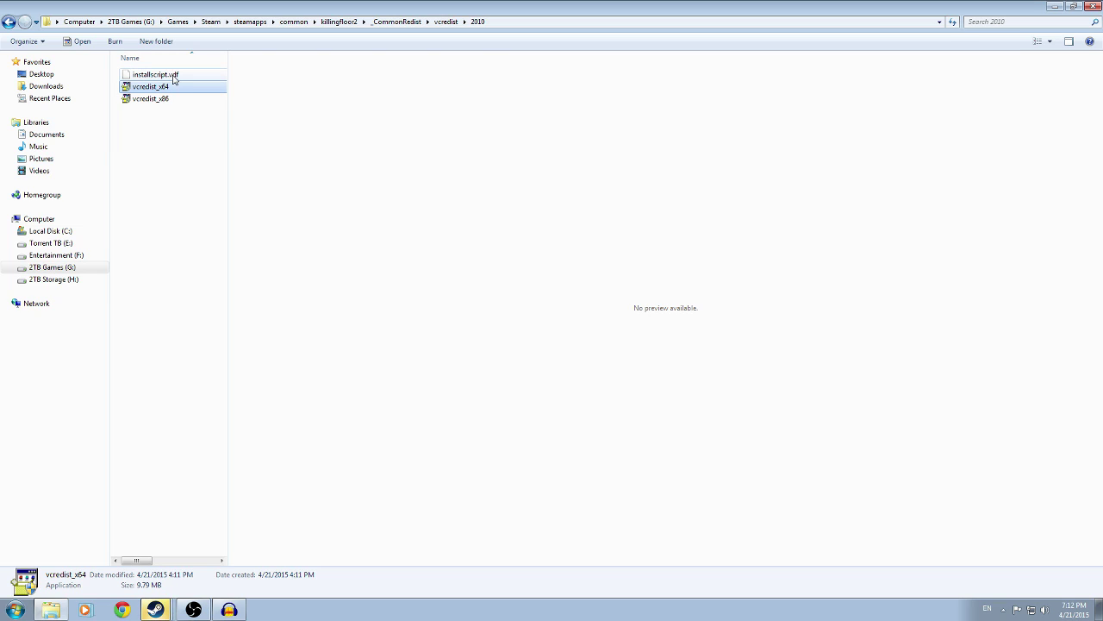
double_click(155, 75)
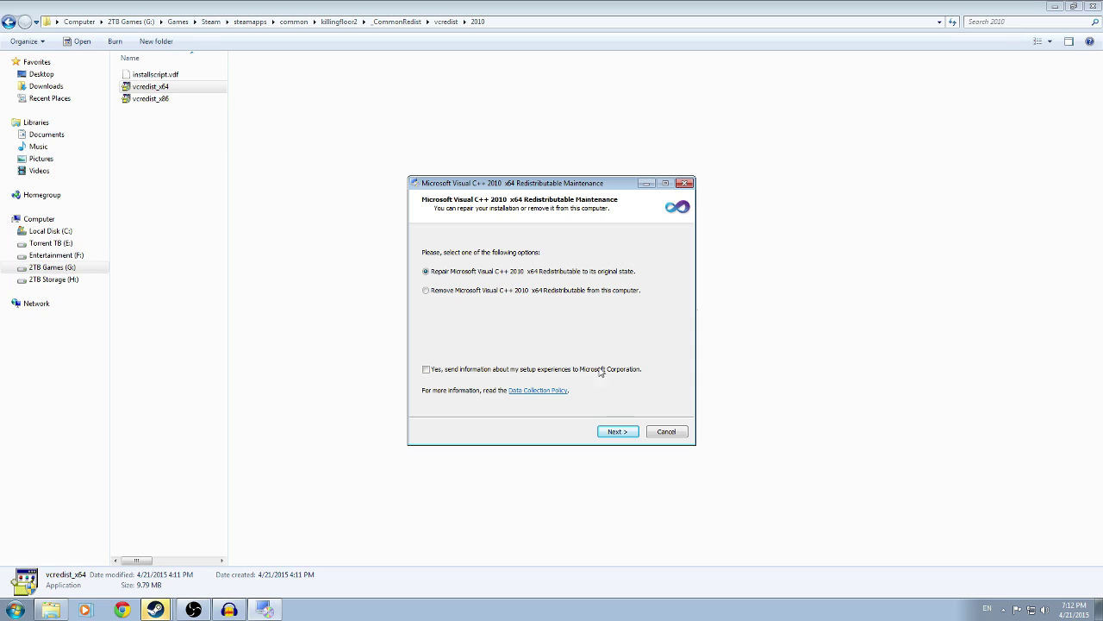
- Cancel the Visual C++ 2010 x64 maintenance setup and dismiss the compatibility warning
left_click(676, 432)
left_click(570, 339)
key("BackSpace")
key("BackSpace")
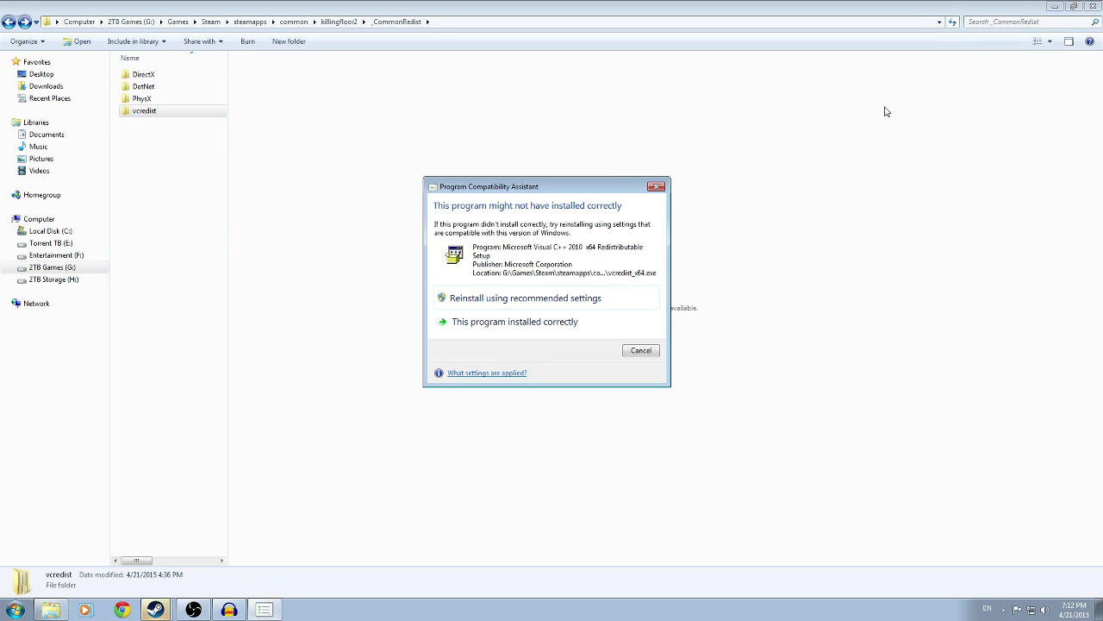
left_click(642, 350)
- Close Explorer and bring up Killing Floor 2's launch options showing -dx10
left_click(1092, 7)
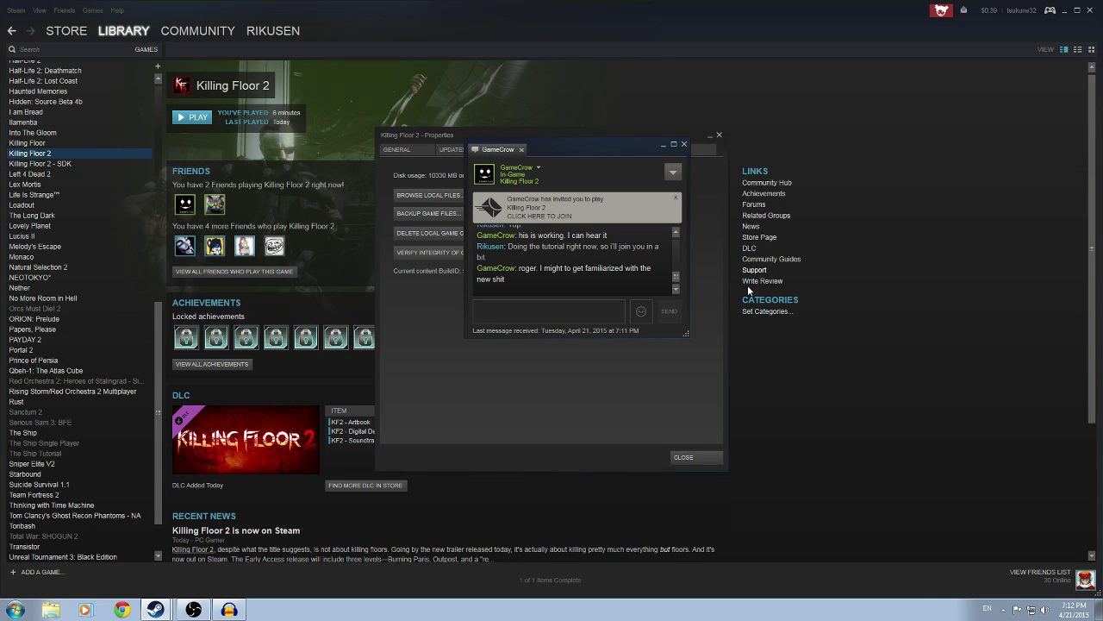
left_click(648, 405)
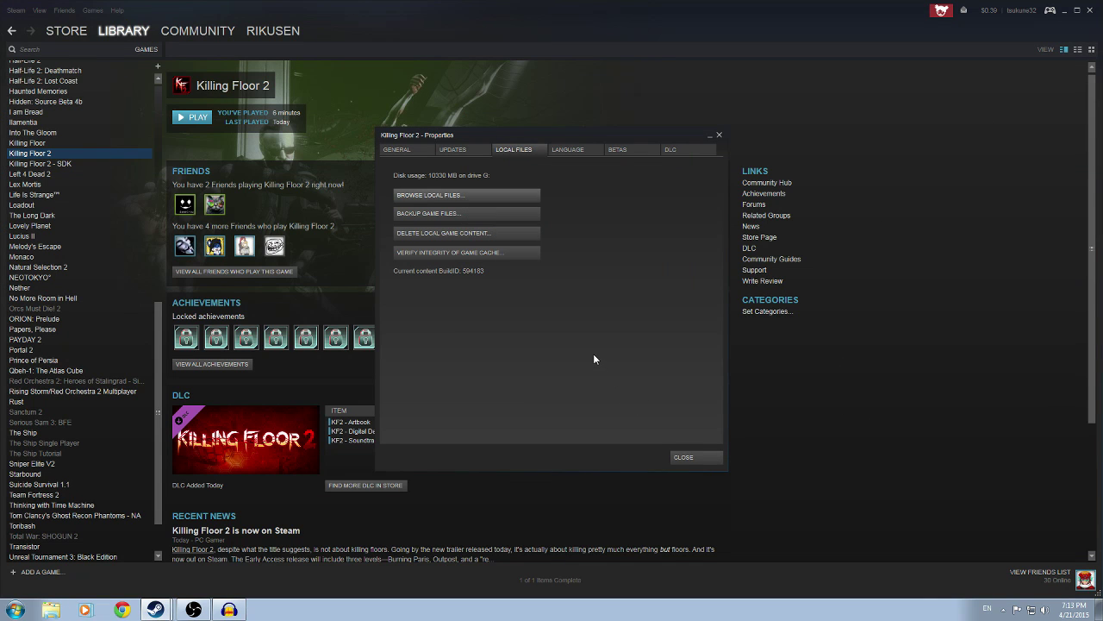
left_click(410, 150)
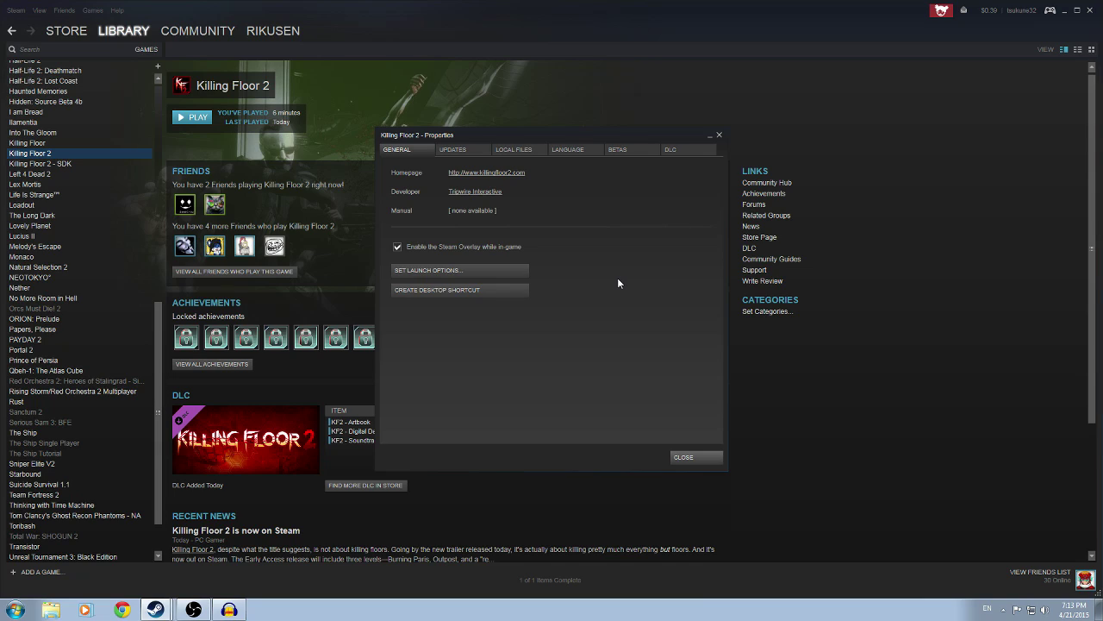
left_click(479, 275)
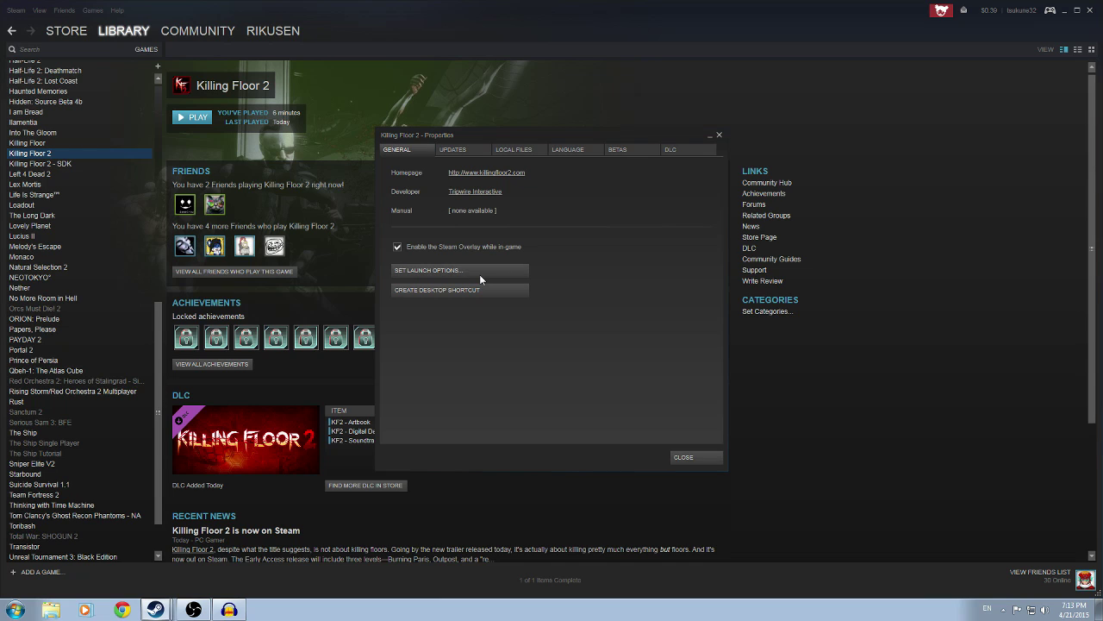
left_click_drag(535, 259, 632, 215)
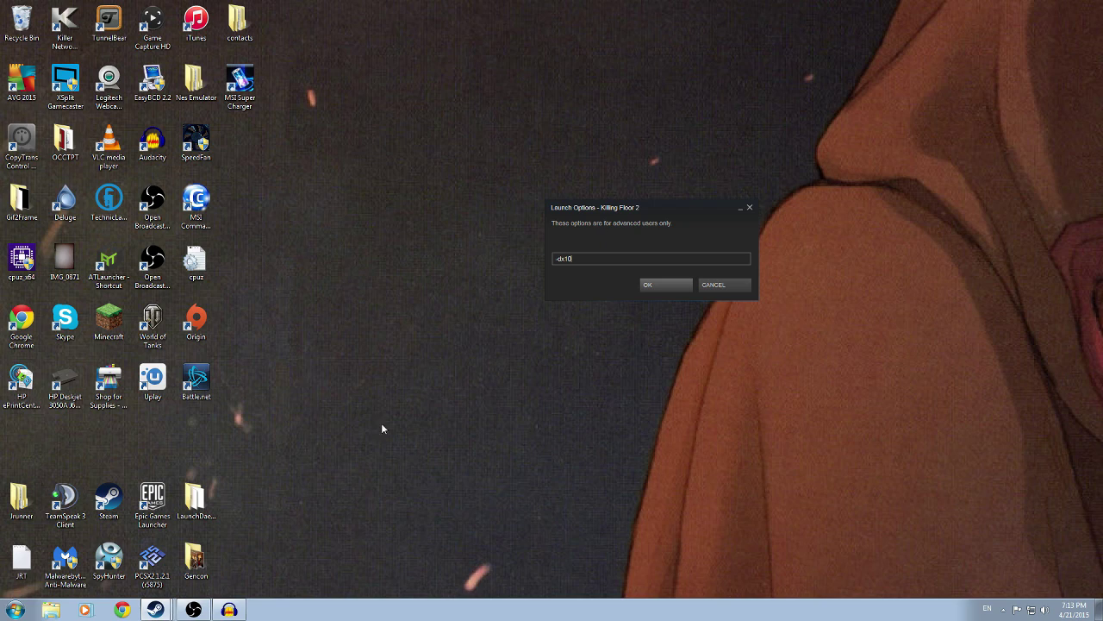
- Confirm the -dx10 launch option, close Killing Floor 2's properties, and restore the library
left_click(193, 609)
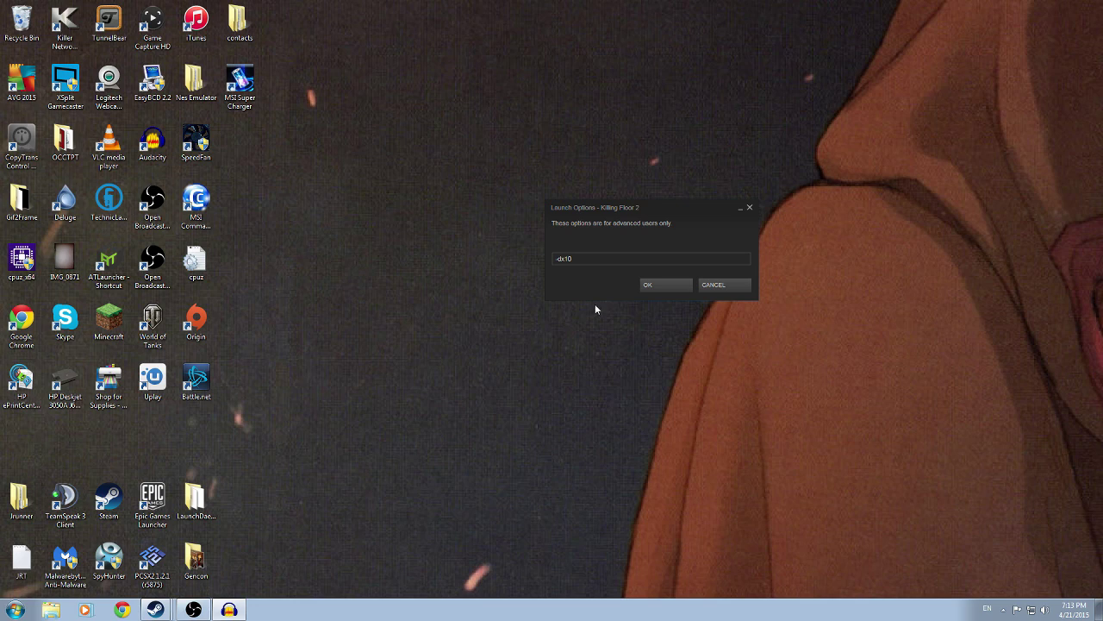
left_click(657, 255)
left_click(646, 285)
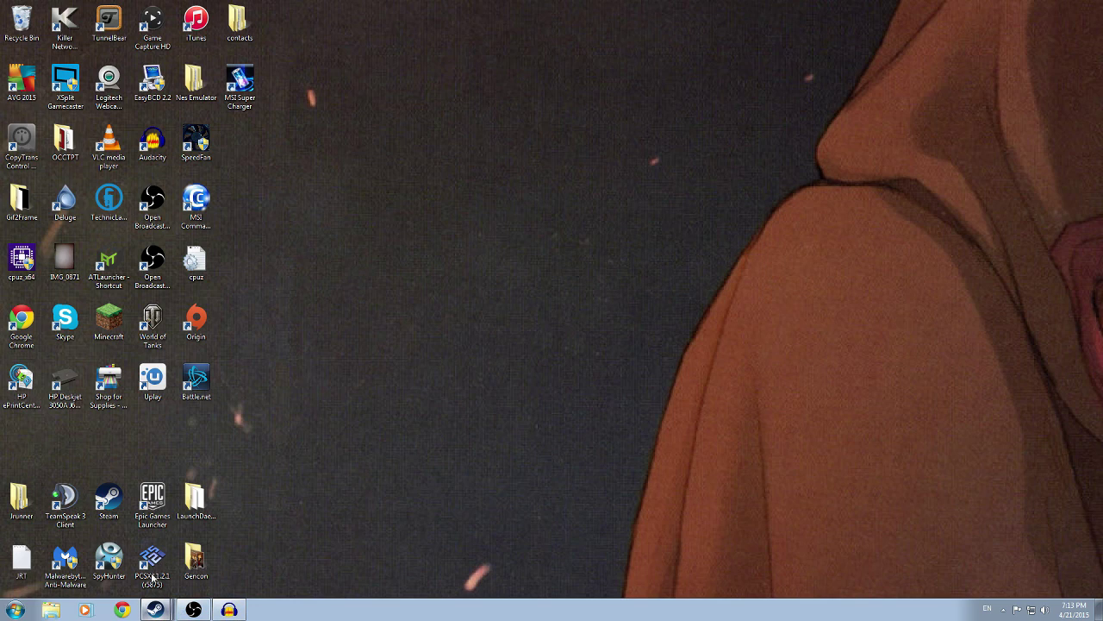
left_click(154, 609)
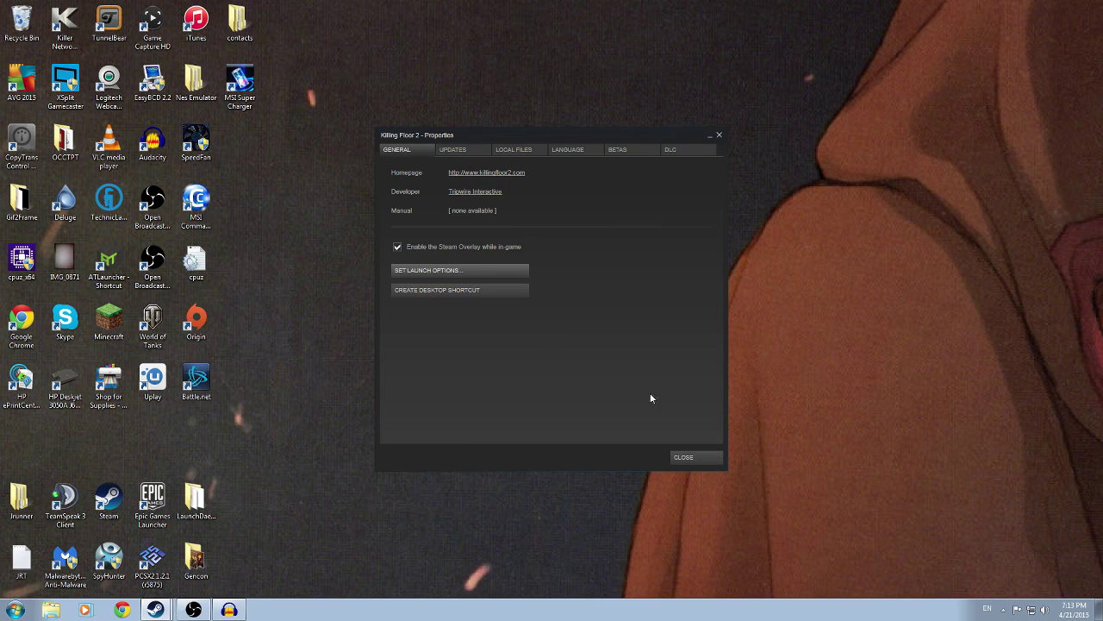
left_click(697, 458)
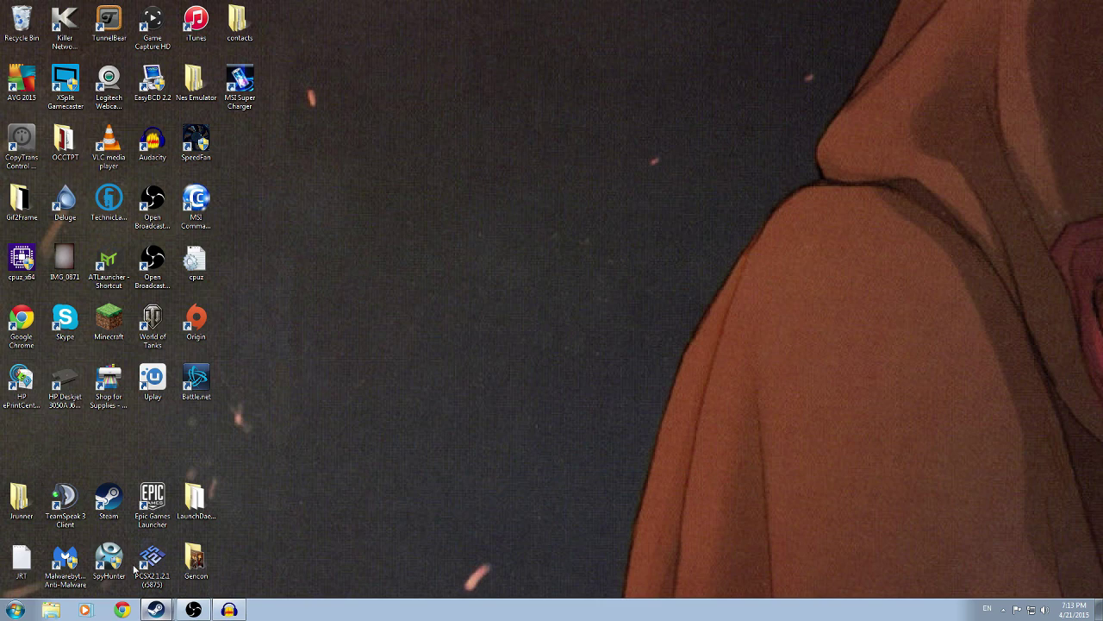
left_click(154, 609)
- Press Play on Killing Floor 2's library page
left_click(191, 119)
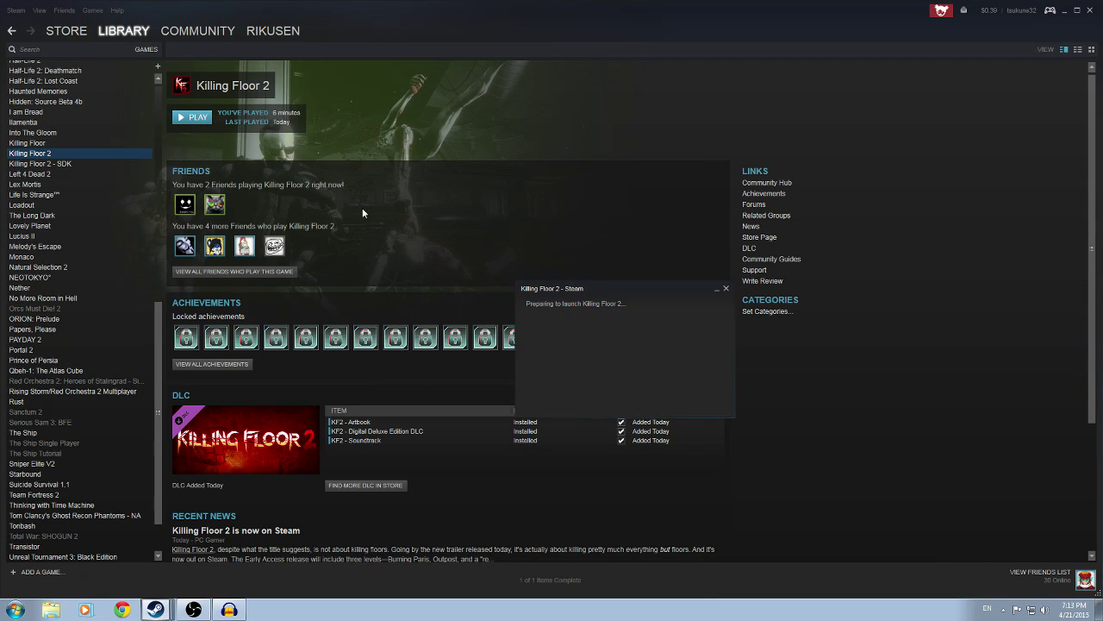